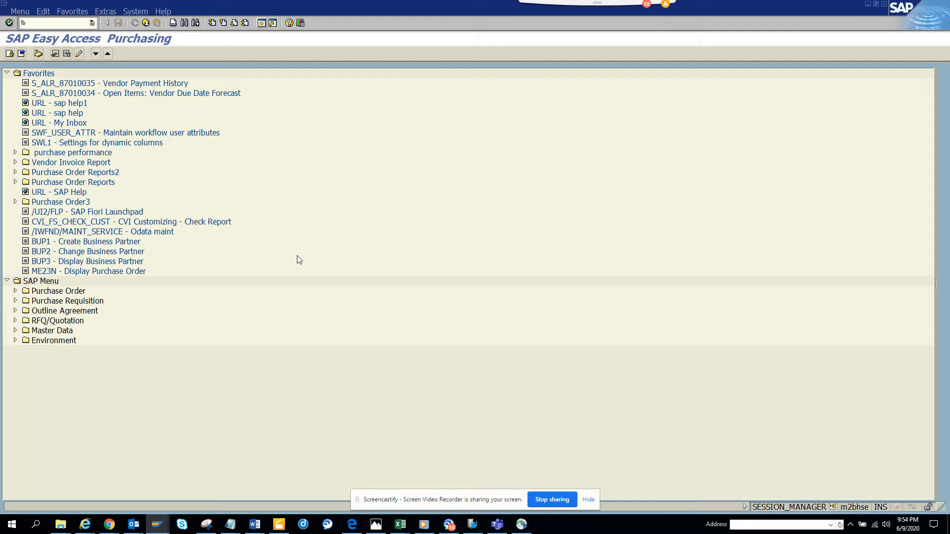
Open the FB60 vendor invoice entry screen for company code 1000
{"action": "key", "text": "Return"}
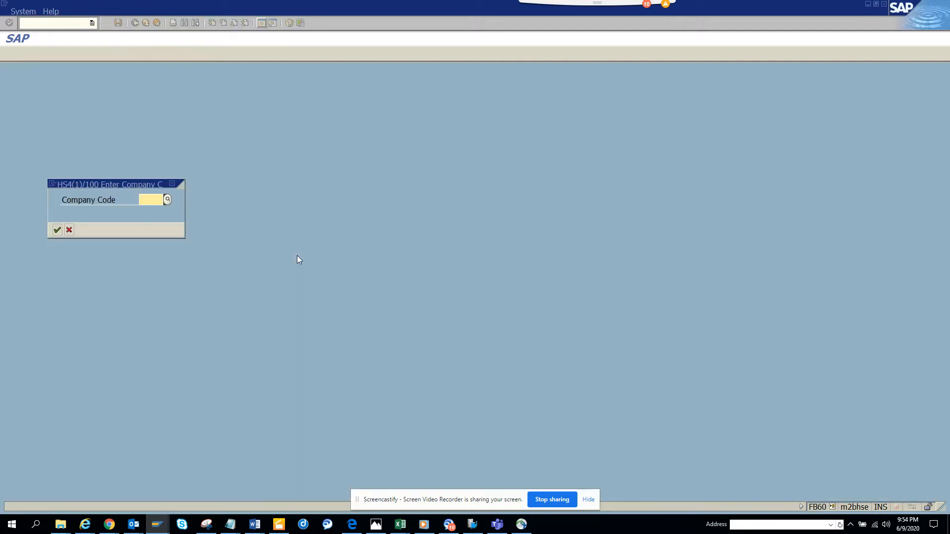
{"action": "left_click", "coordinate": [156, 201]}
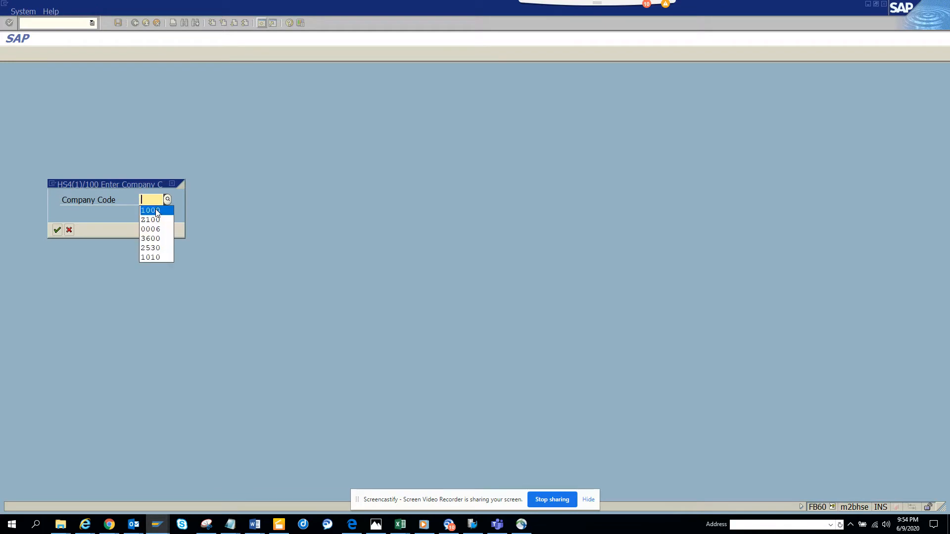
{"action": "left_click", "coordinate": [156, 210]}
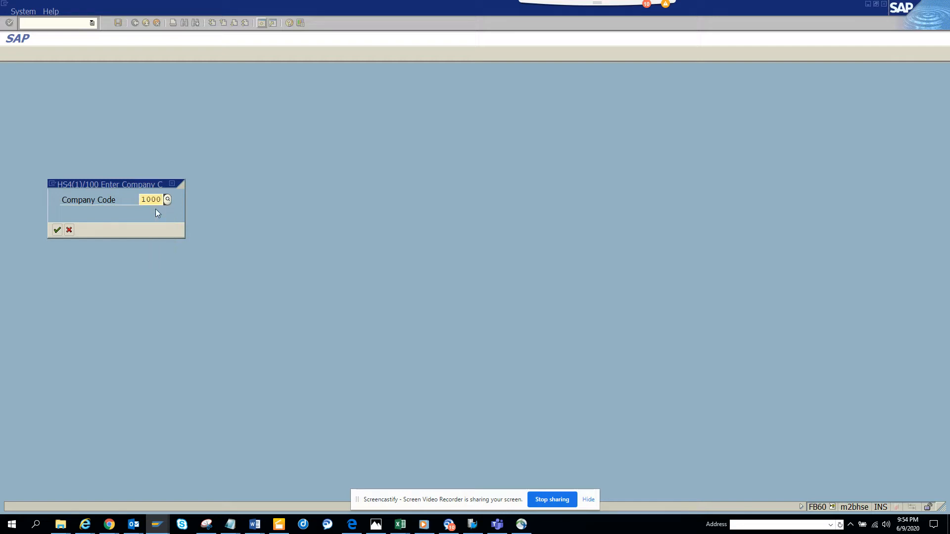
{"action": "key", "text": "Return"}
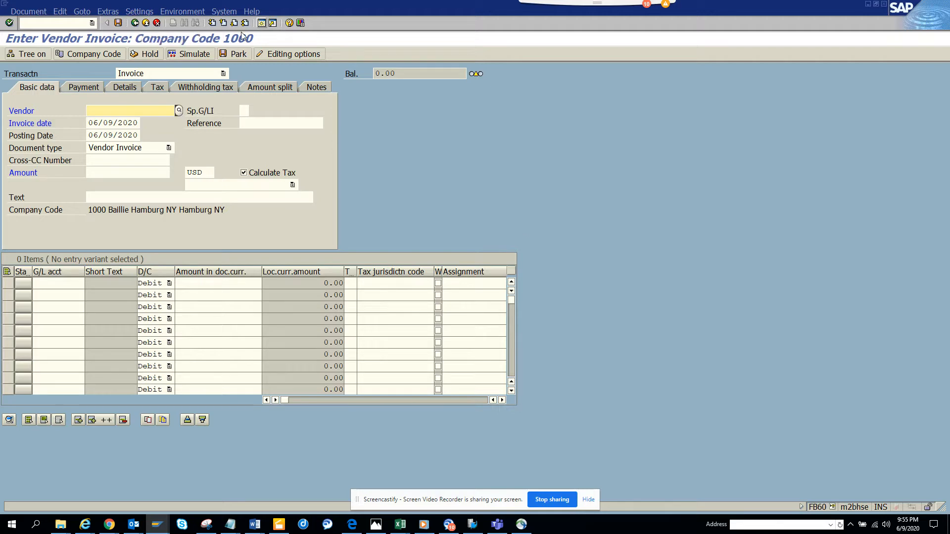
Start transaction SHD0 in a new session and set the transaction code to FB60
{"action": "left_click", "coordinate": [262, 25]}
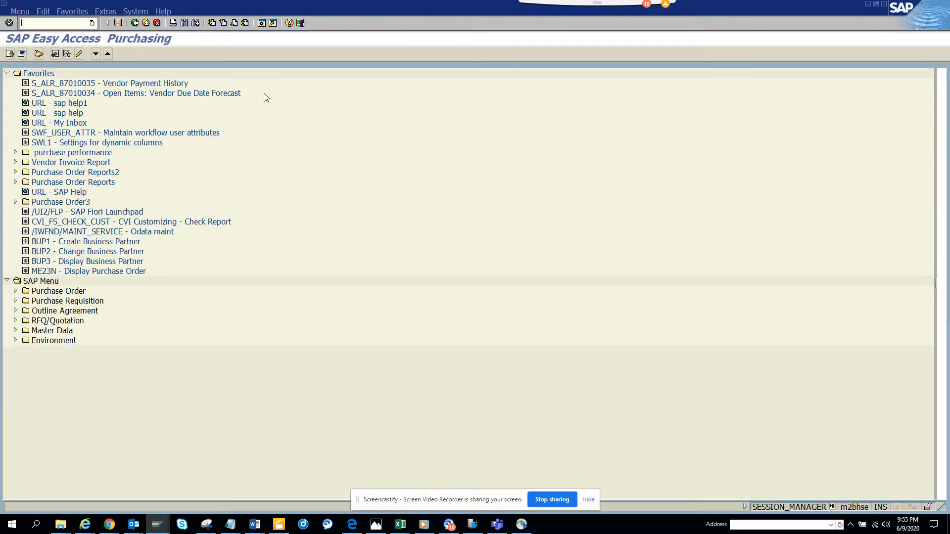
{"action": "type", "text": "shd"}
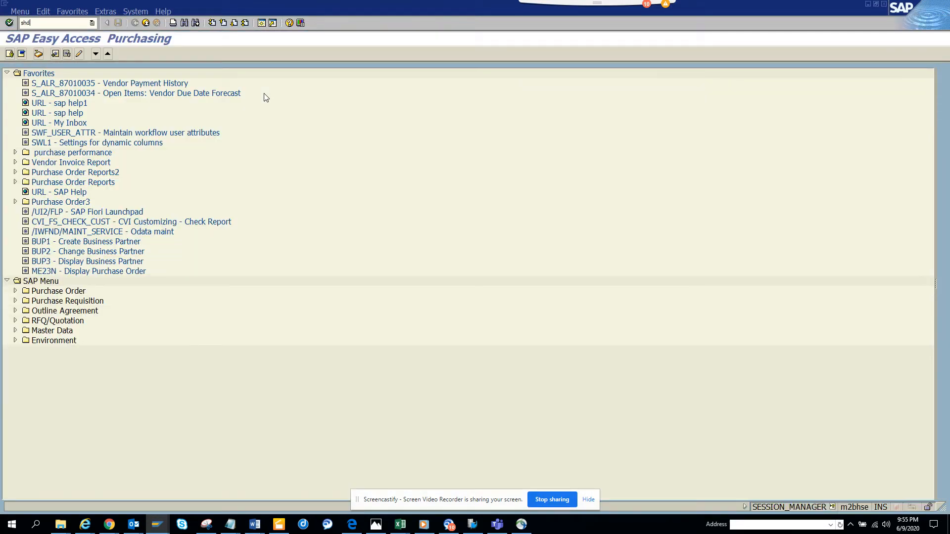
{"action": "type", "text": "0"}
{"action": "key", "text": "Return"}
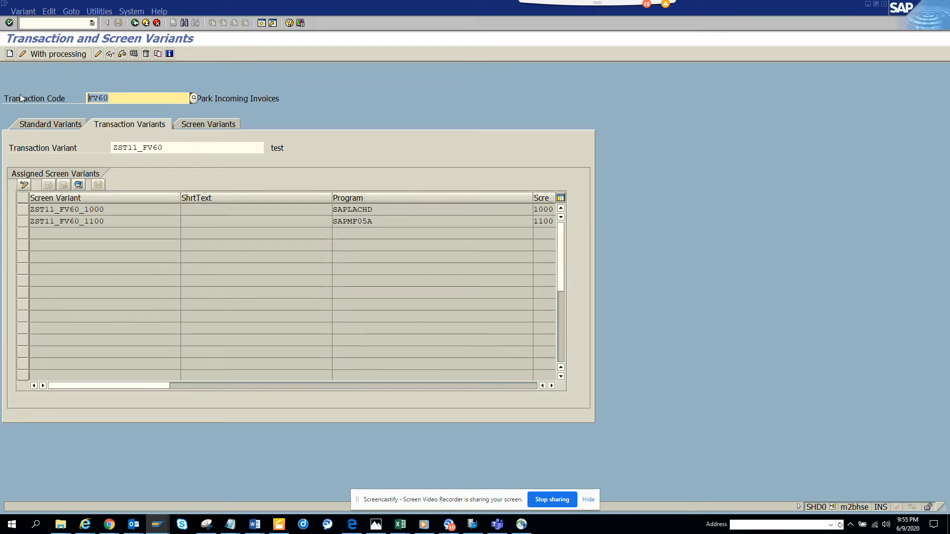
{"action": "type", "text": "fb60"}
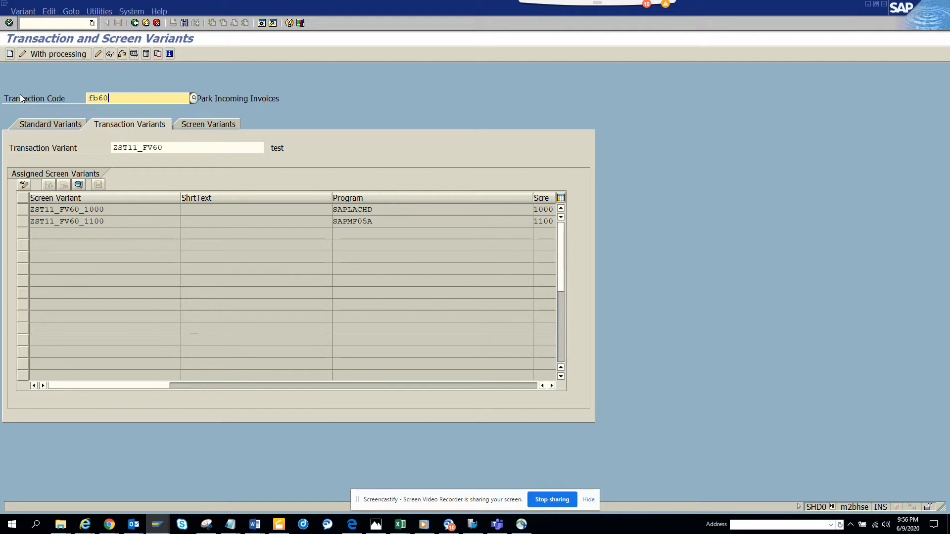
{"action": "key", "text": "Return"}
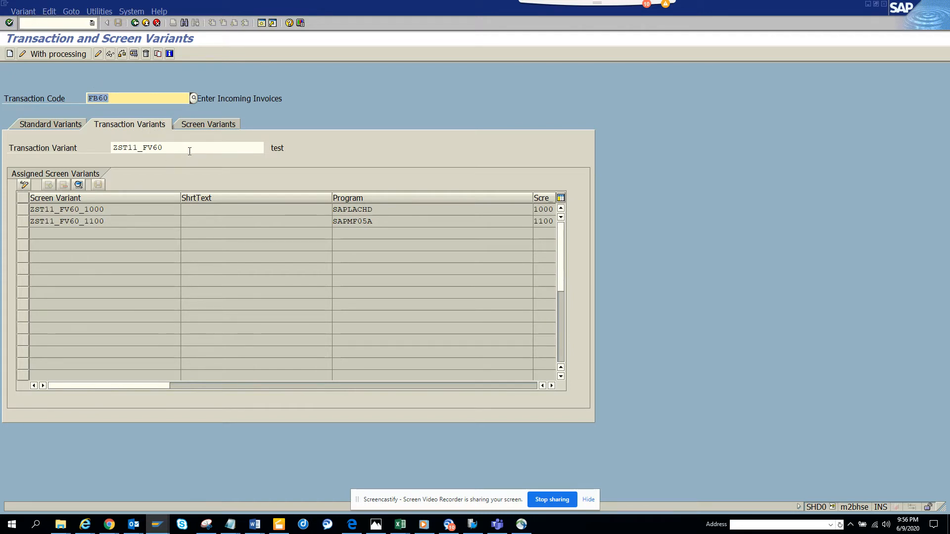
Name the transaction variant ZST11_FB60_1
{"action": "key", "text": "Tab"}
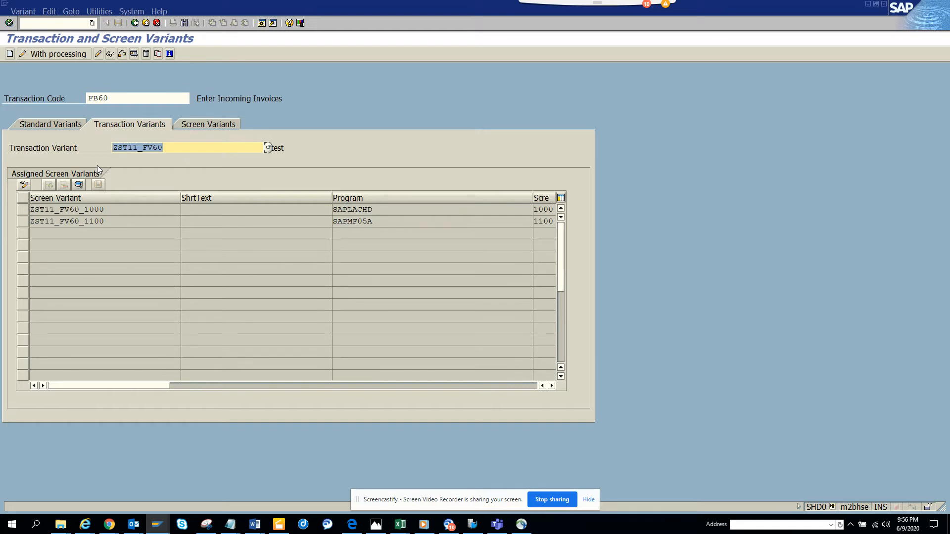
{"action": "type", "text": "zst"}
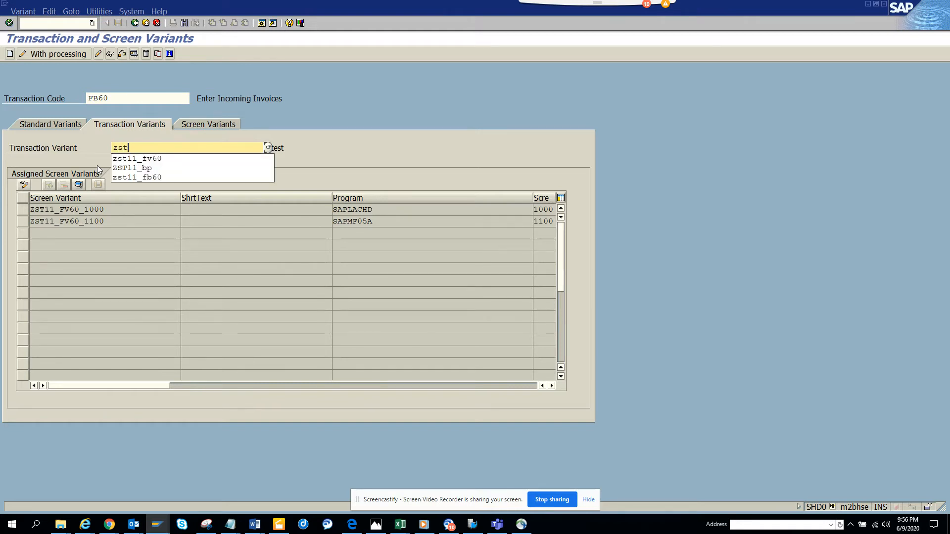
{"action": "type", "text": "11_fb60"}
{"action": "key", "text": "Return"}
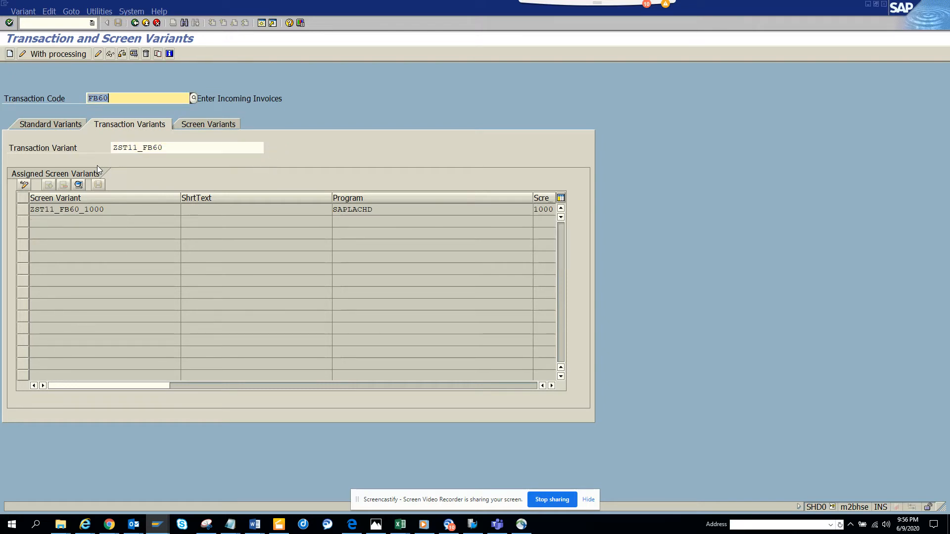
{"action": "left_click", "coordinate": [168, 147]}
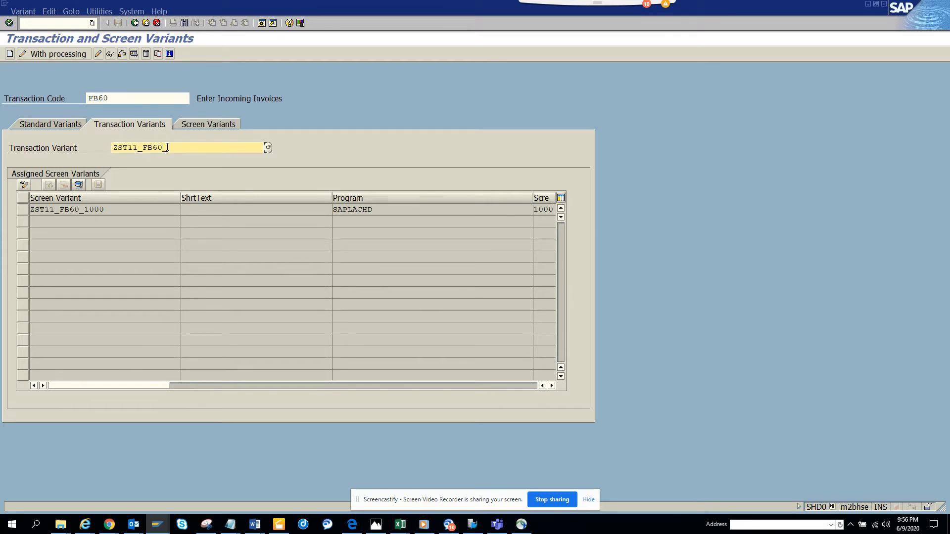
{"action": "type", "text": "1"}
{"action": "key", "text": "Return"}
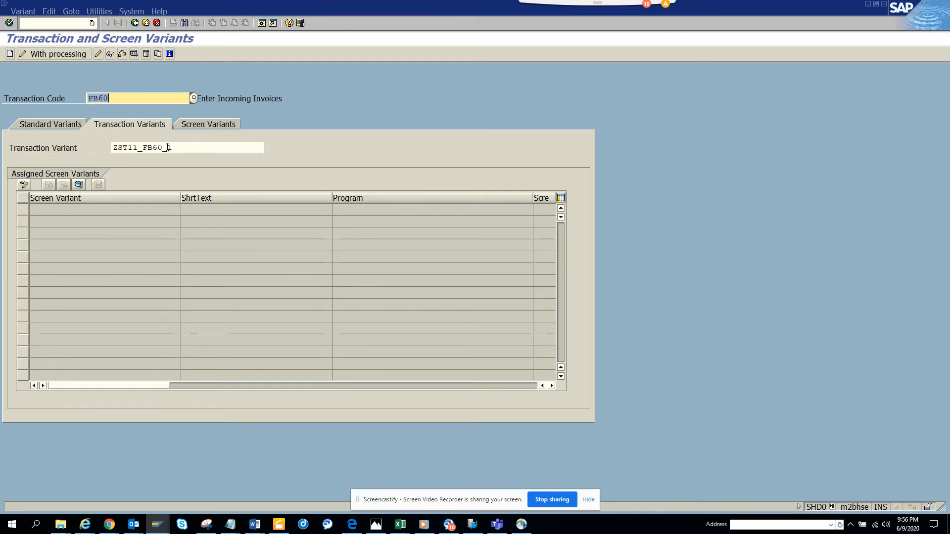
{"action": "key", "text": "Tab"}
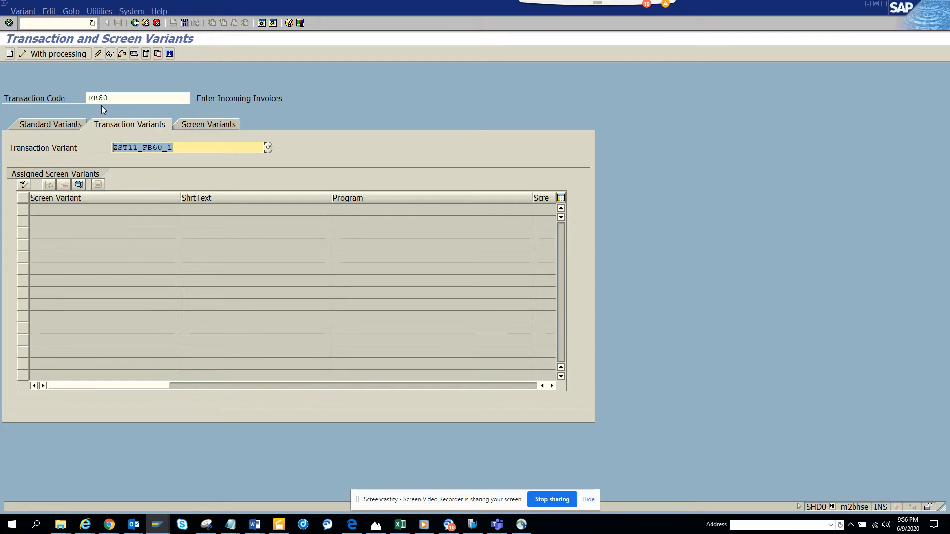
Start creating the transaction variant and enter company code 1000 for the recorded invoice screen
{"action": "left_click", "coordinate": [9, 55]}
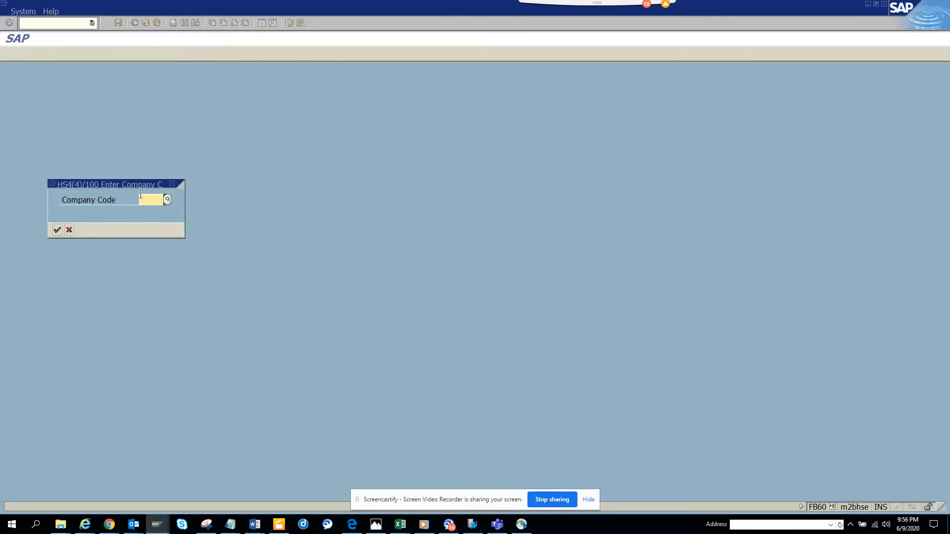
{"action": "left_click", "coordinate": [141, 194]}
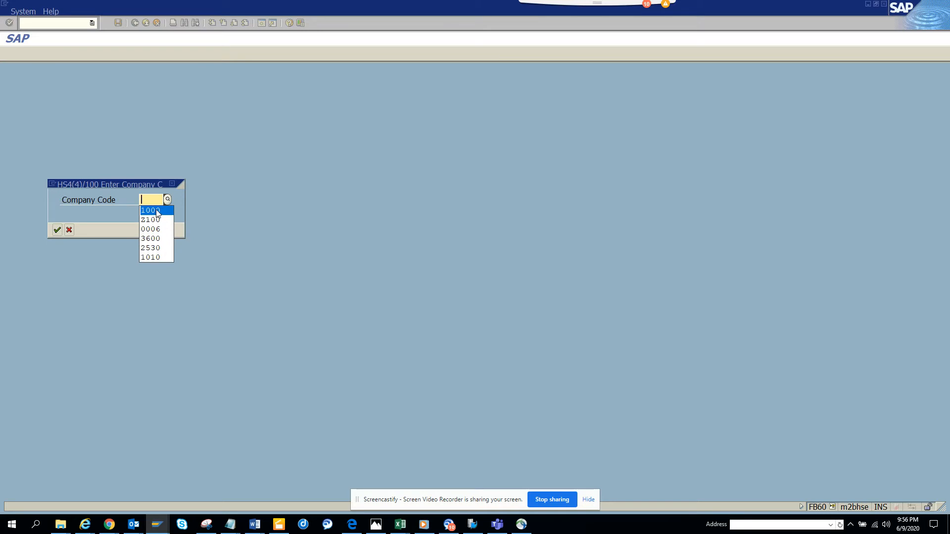
{"action": "left_click", "coordinate": [158, 213]}
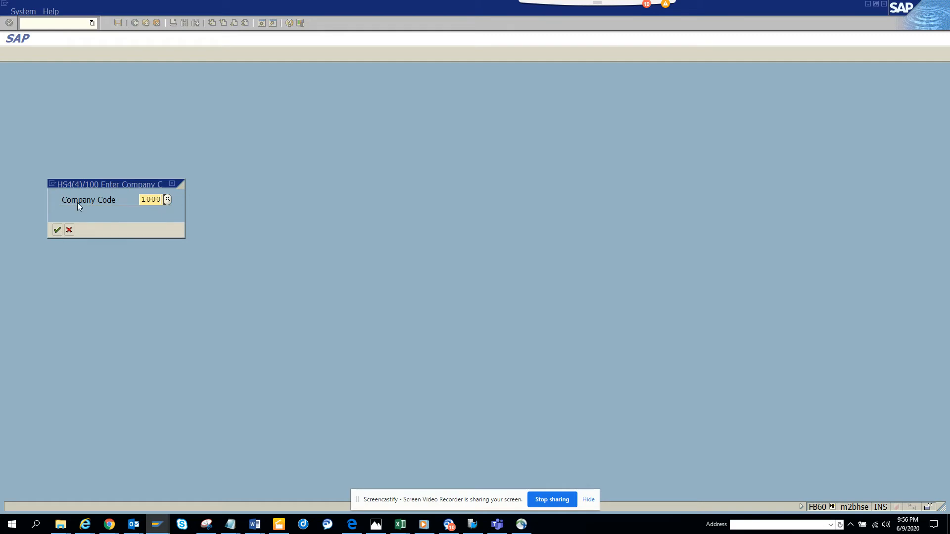
{"action": "left_click", "coordinate": [57, 230]}
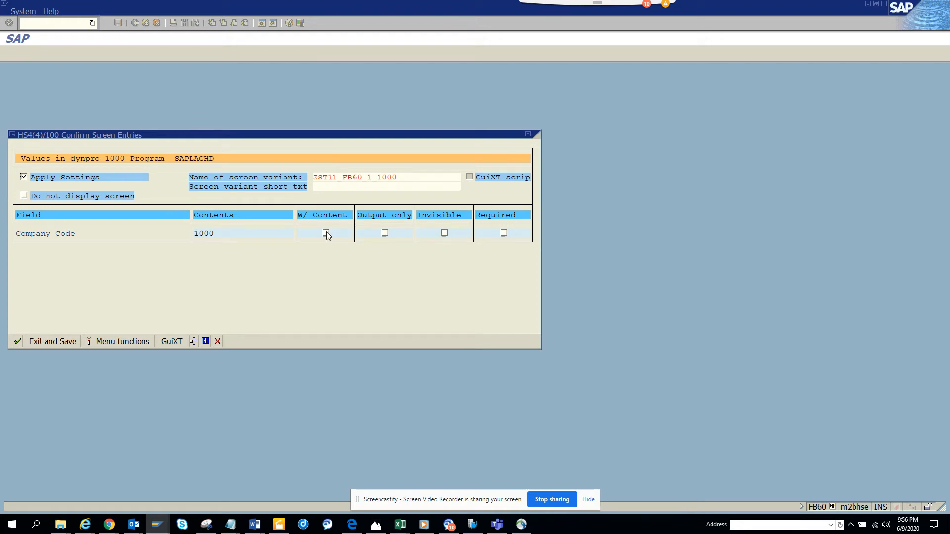
Set the Company Code field to be saved with content, output only and required, and continue to the invoice screen
{"action": "left_click", "coordinate": [326, 233]}
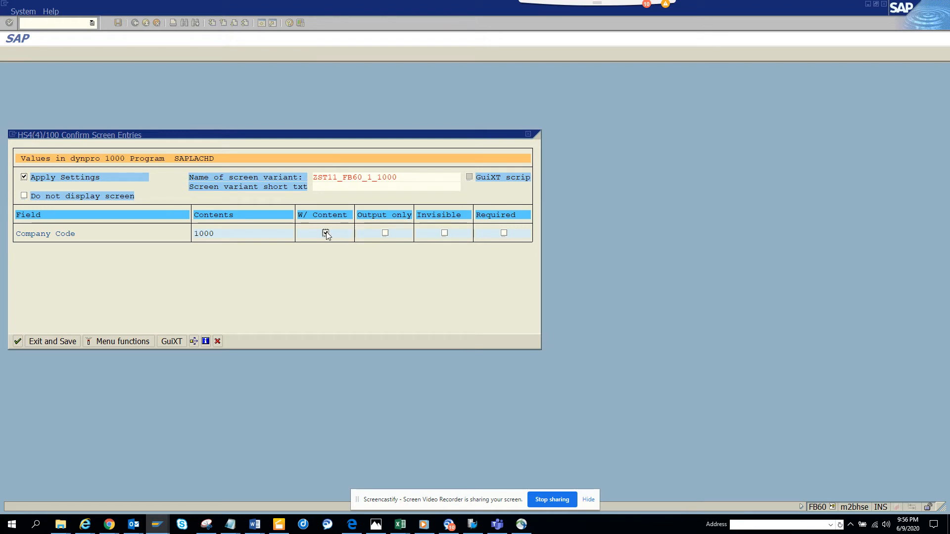
{"action": "left_click", "coordinate": [385, 233]}
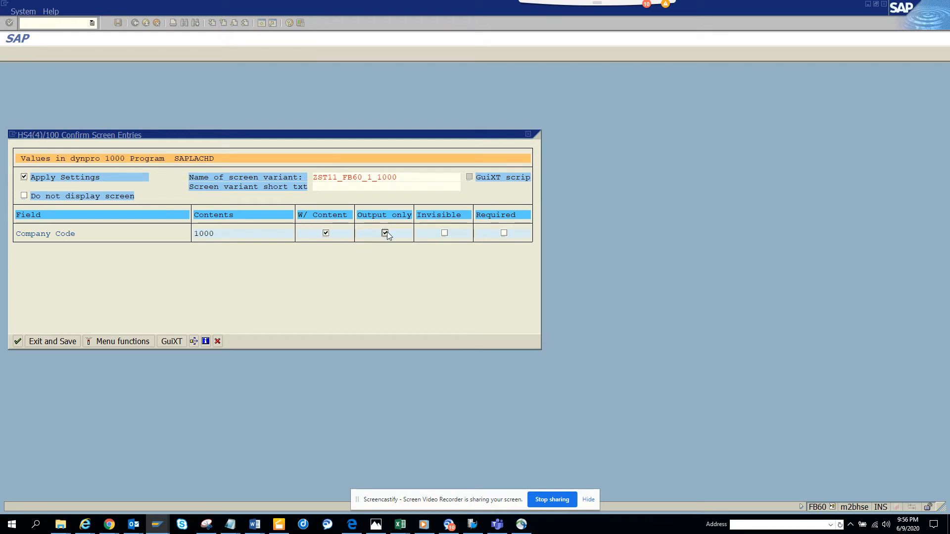
{"action": "left_click", "coordinate": [503, 233]}
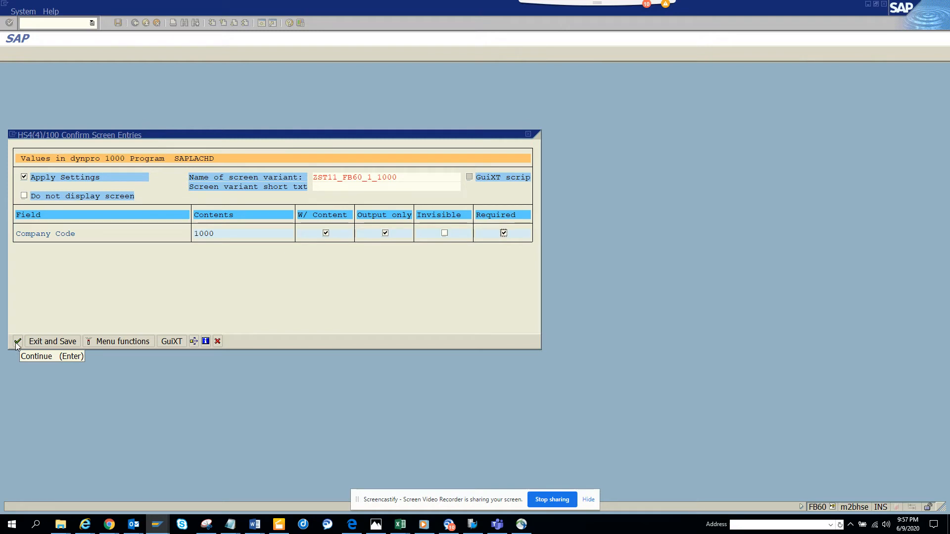
{"action": "left_click", "coordinate": [17, 343]}
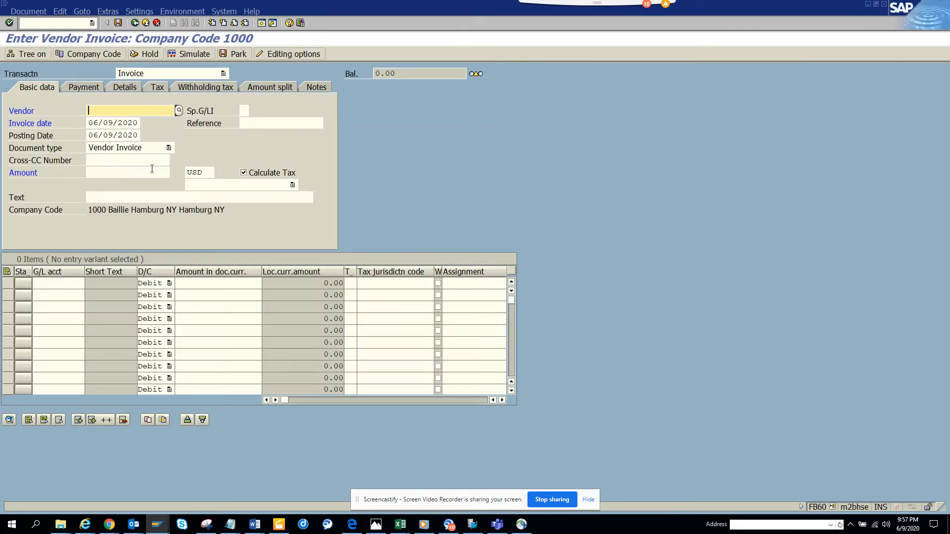
Fill in the vendor number and set both the invoice date and posting date to 06/09/2019
{"action": "key", "text": "BackSpace"}
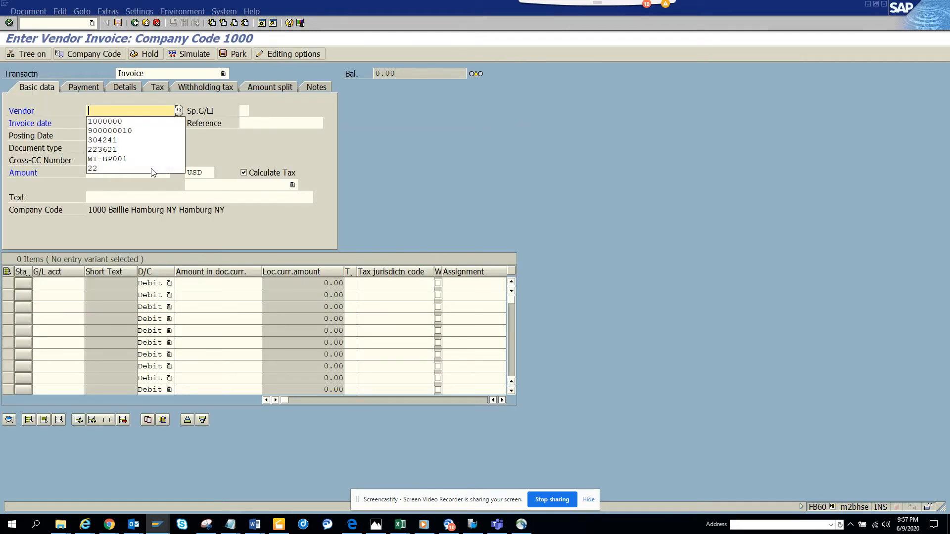
{"action": "left_click", "coordinate": [144, 121]}
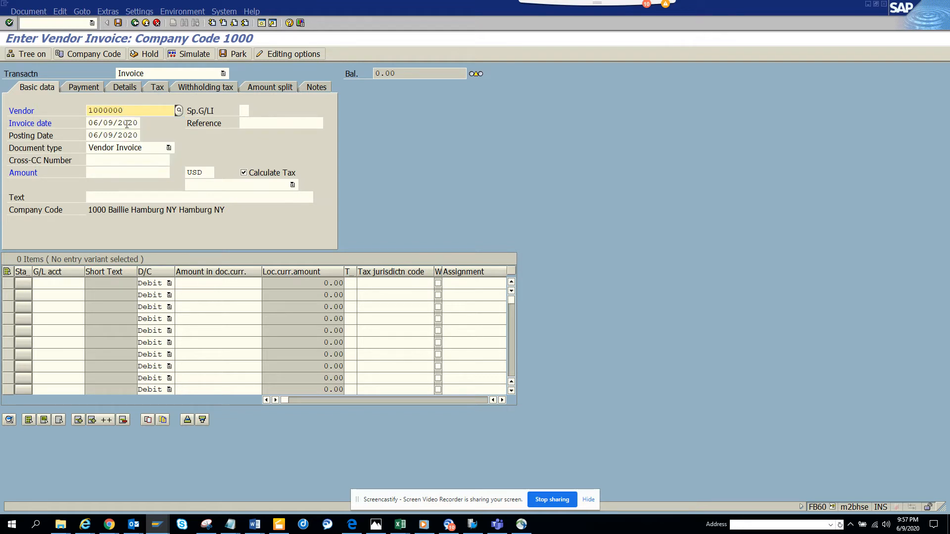
{"action": "left_click_drag", "start_coordinate": [128, 123], "coordinate": [158, 120]}
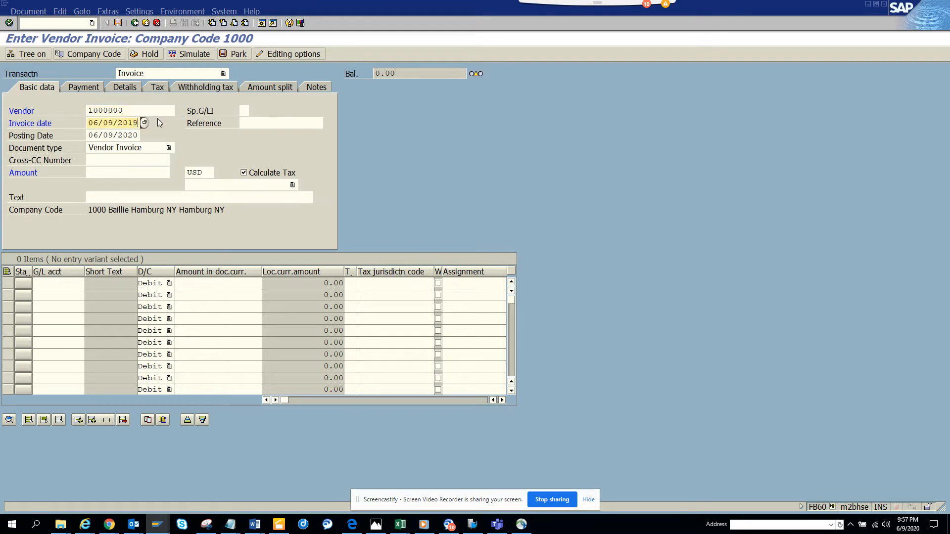
{"action": "type", "text": "19"}
{"action": "left_click", "coordinate": [128, 131]}
{"action": "left_click_drag", "start_coordinate": [129, 130], "coordinate": [176, 128]}
{"action": "type", "text": "19"}
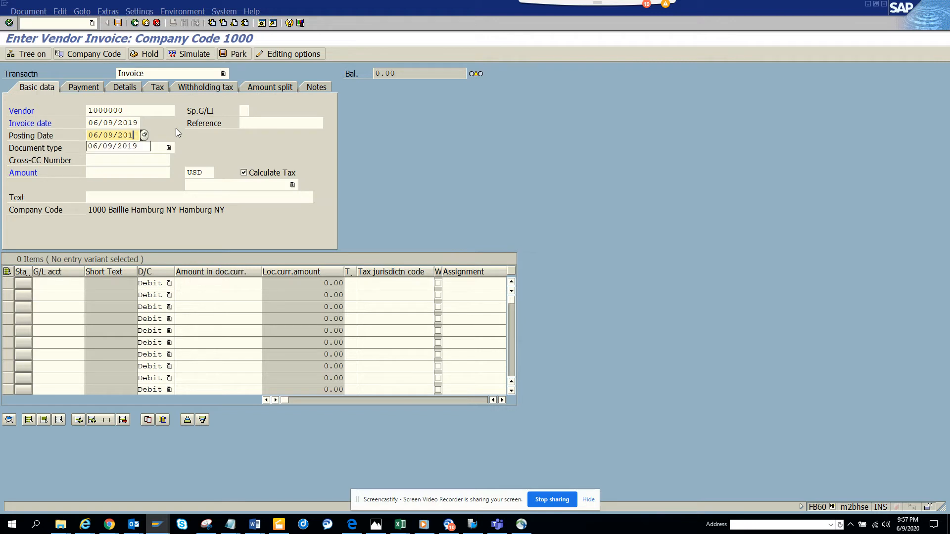
Enter an invoice amount of 123 and submit the screen to bring up its variant settings
{"action": "left_click", "coordinate": [132, 173]}
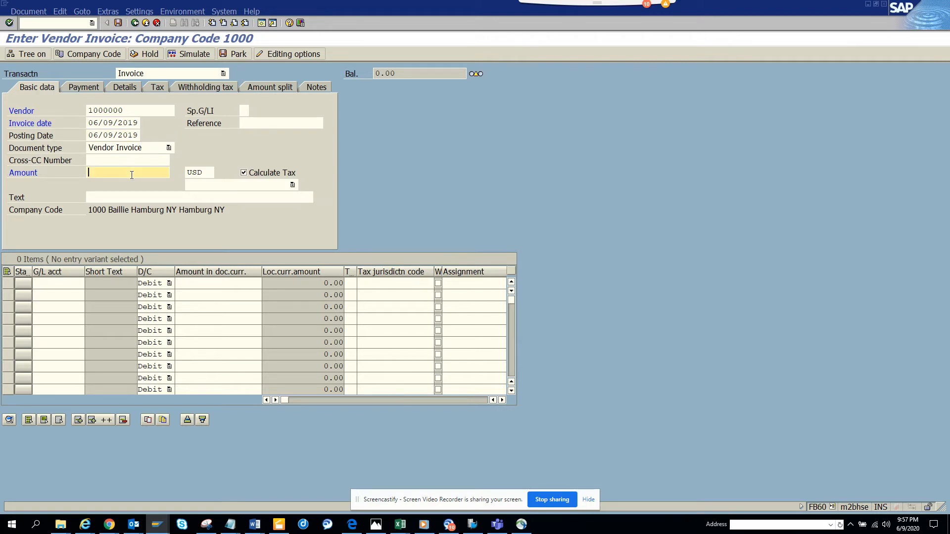
{"action": "type", "text": "123"}
{"action": "key", "text": "Return"}
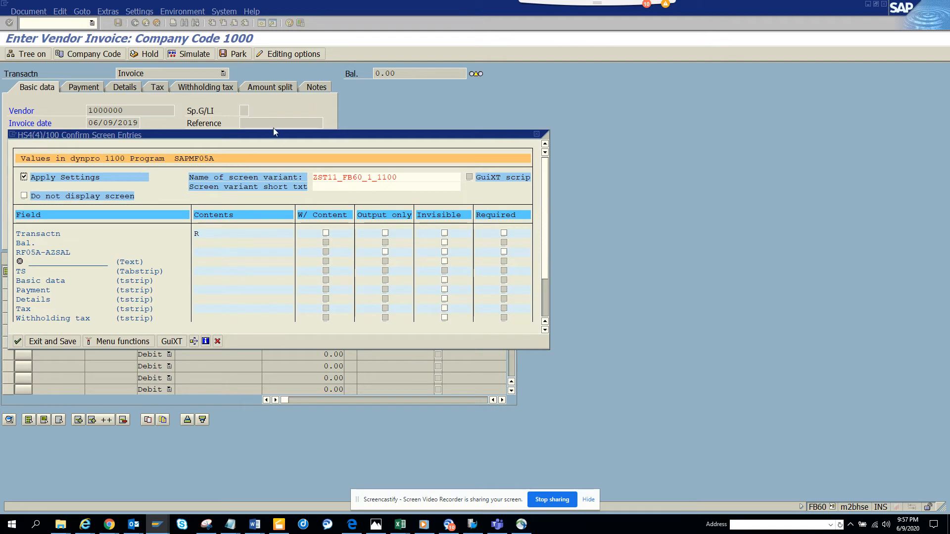
Make the Withholding tax and Amount split tabs invisible in the screen variant, and exit and save
{"action": "left_click_drag", "start_coordinate": [273, 136], "coordinate": [611, 45]}
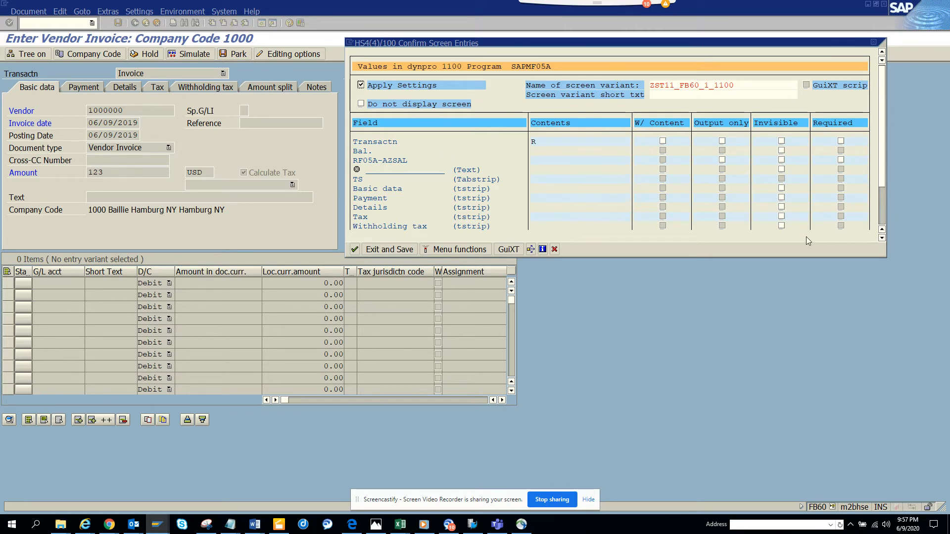
{"action": "left_click", "coordinate": [782, 226]}
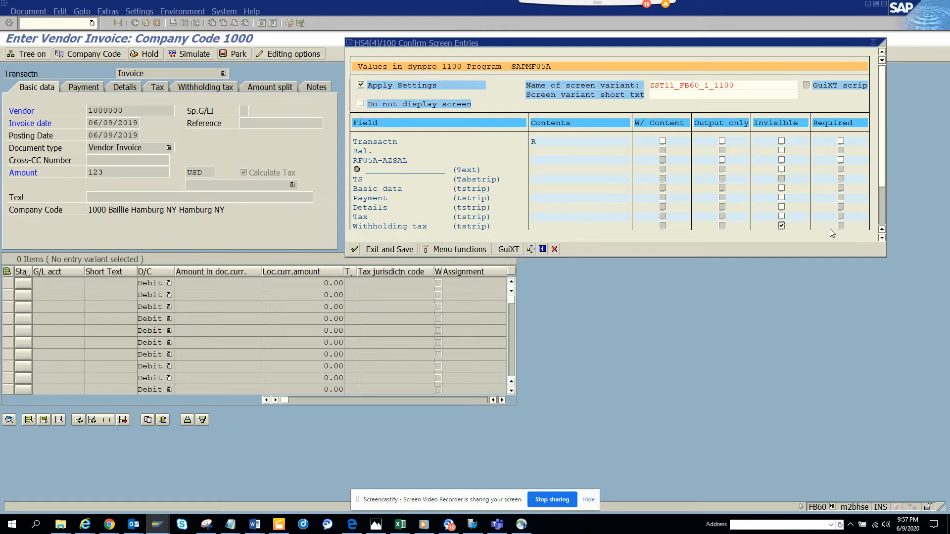
{"action": "left_click", "coordinate": [881, 238]}
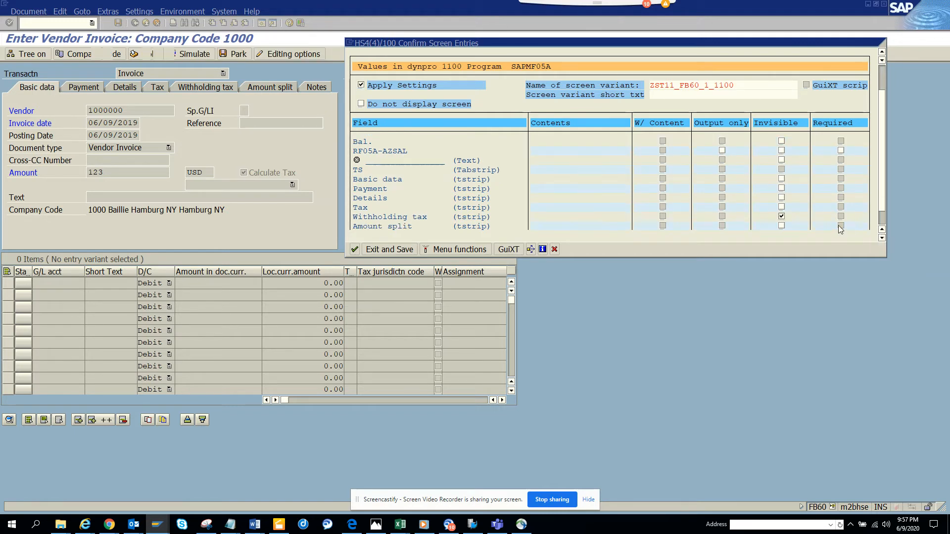
{"action": "scroll", "coordinate": [781, 224], "scroll_direction": "down", "scroll_amount": 1}
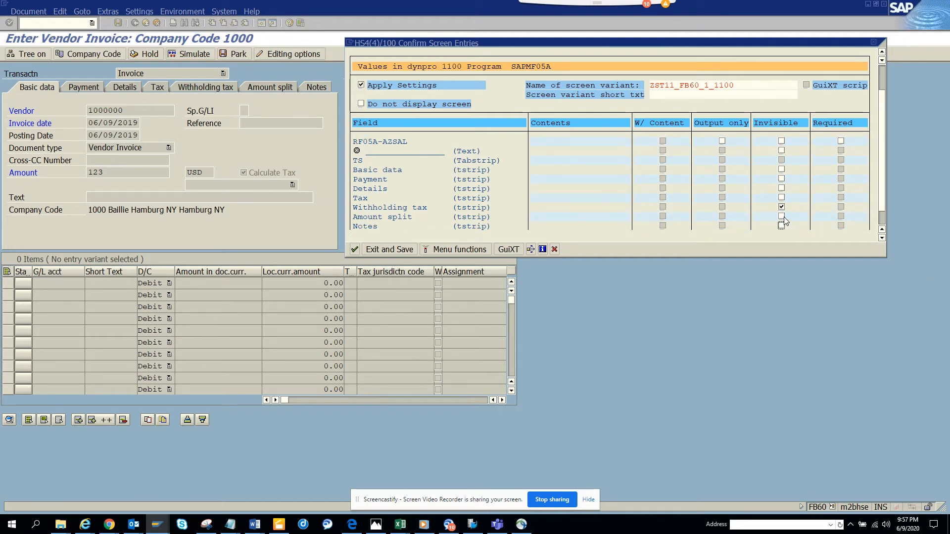
{"action": "left_click", "coordinate": [782, 216]}
{"action": "left_click", "coordinate": [382, 251]}
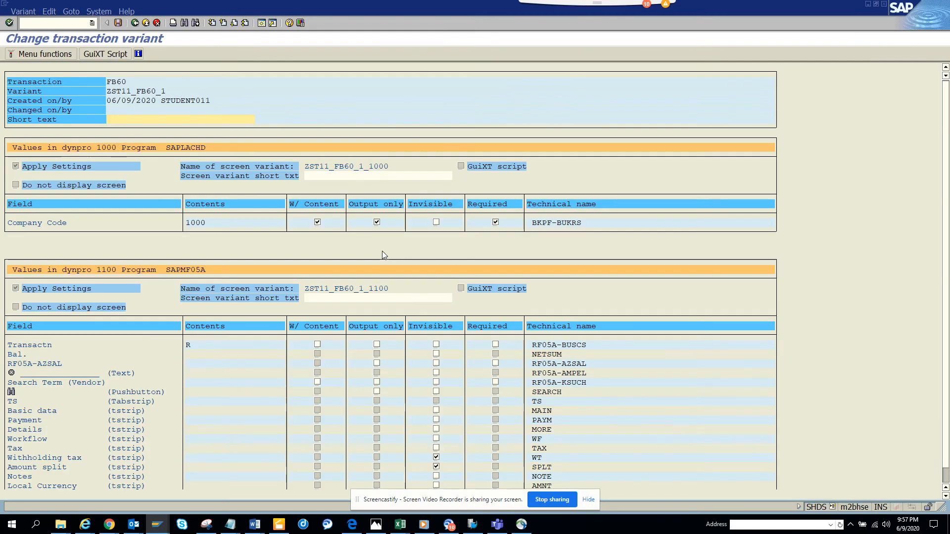
Set the transaction variant's short text to "test", save it in package $TMP and return to the variants overview
{"action": "type", "text": "test"}
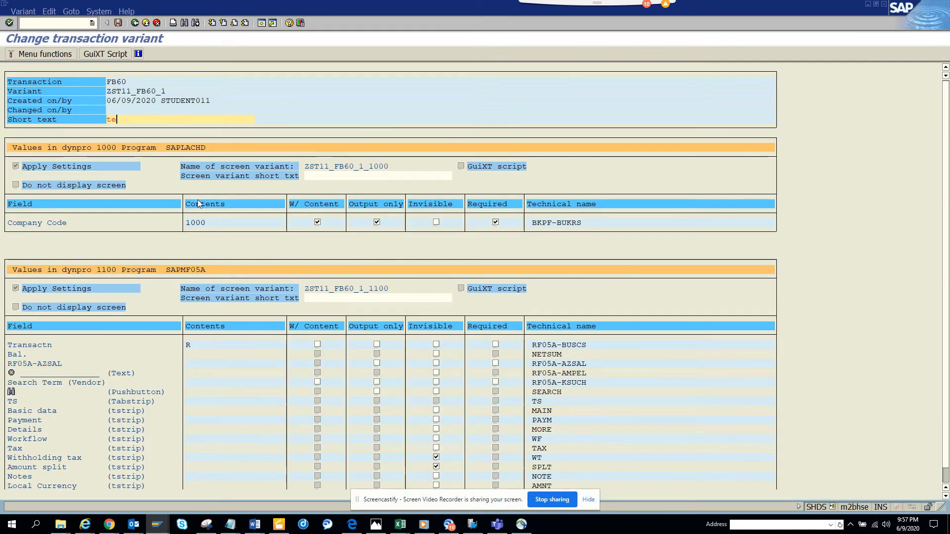
{"action": "left_click", "coordinate": [122, 24]}
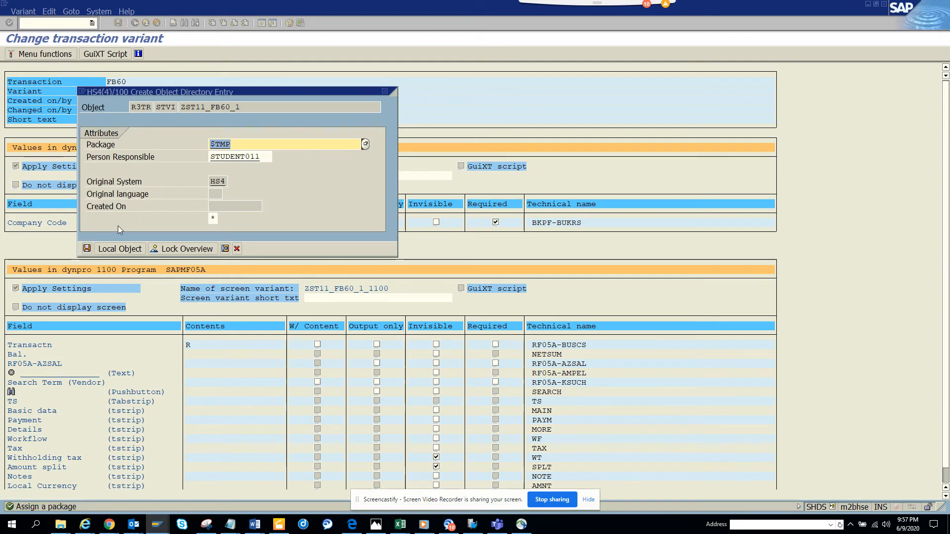
{"action": "left_click", "coordinate": [87, 249]}
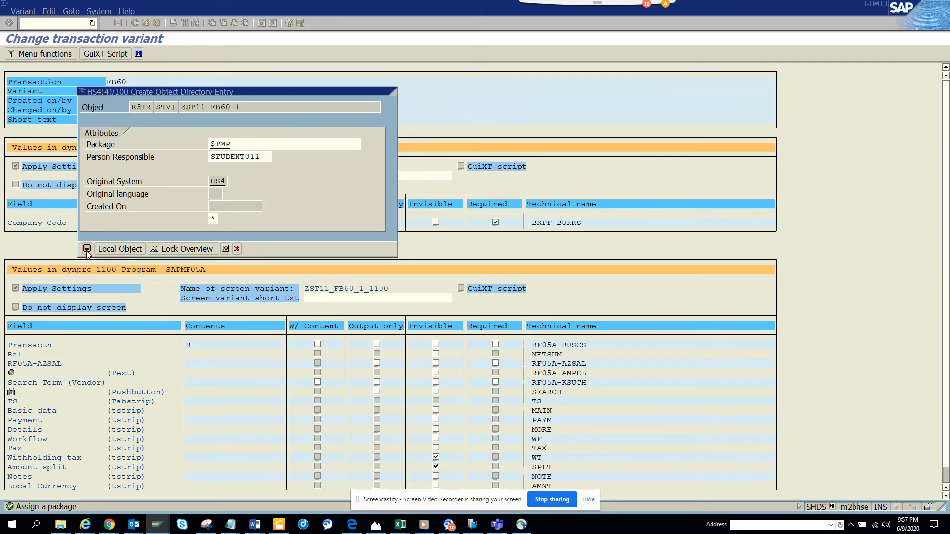
{"action": "left_click", "coordinate": [86, 248]}
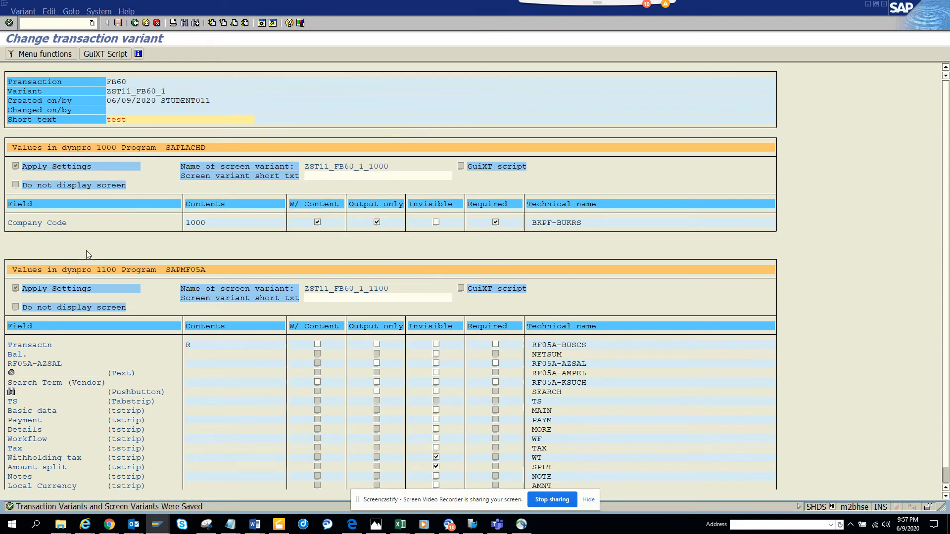
{"action": "left_click", "coordinate": [135, 22]}
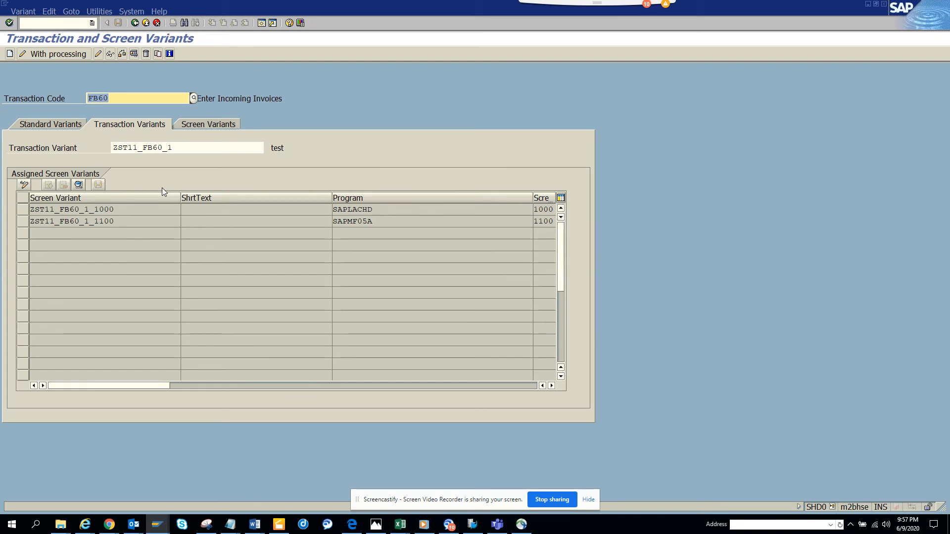
Test the transaction variant through to the invoice screen, compare its tabs with the standard FB60 session, and exit the test
{"action": "left_click", "coordinate": [135, 55]}
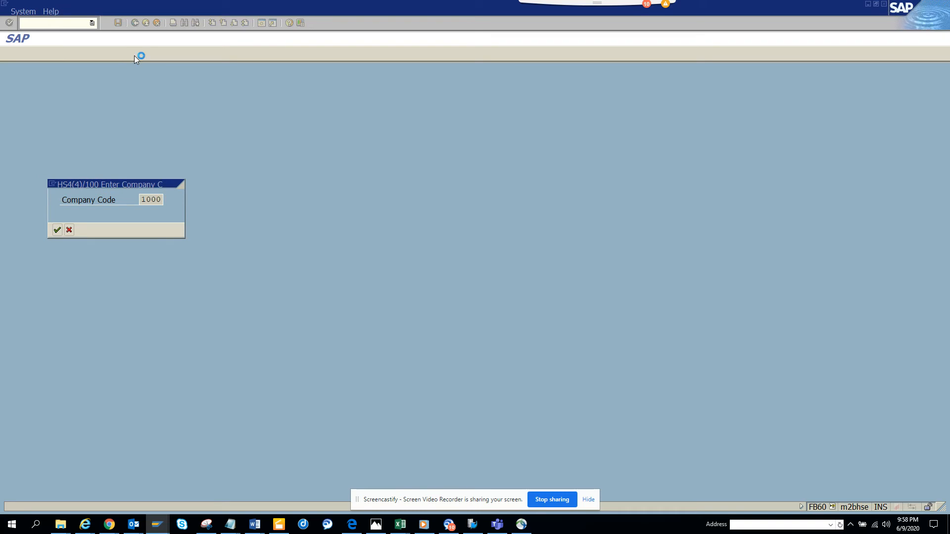
{"action": "key", "text": "Return"}
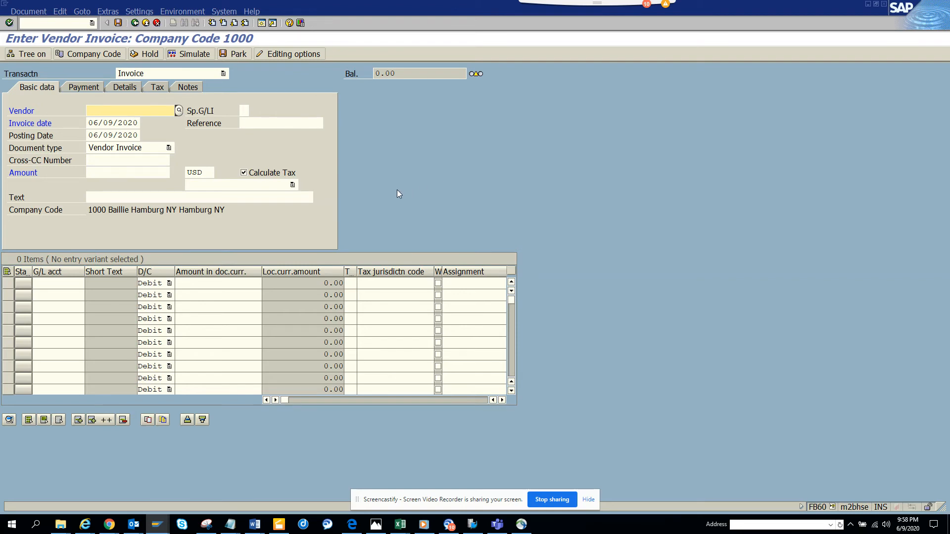
{"action": "key", "text": "alt+Tab"}
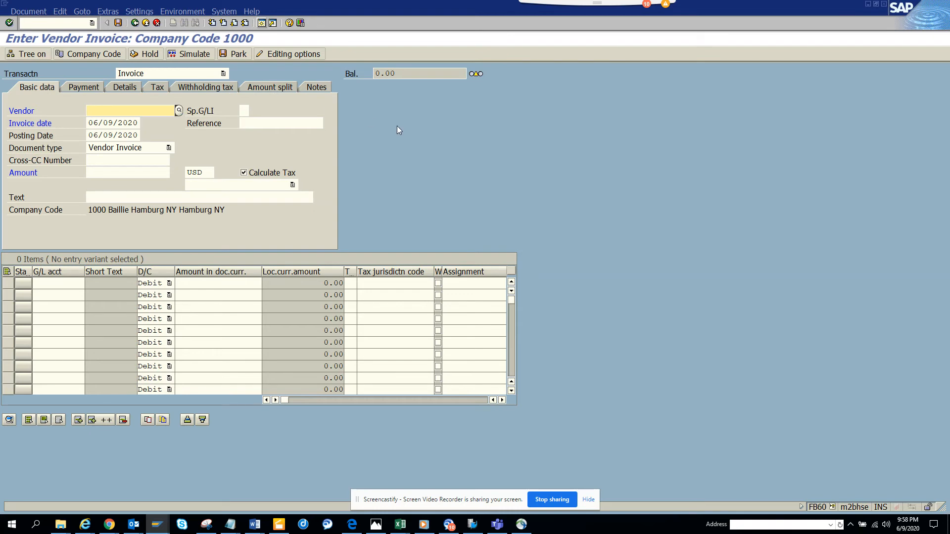
{"action": "key", "text": "alt+Tab"}
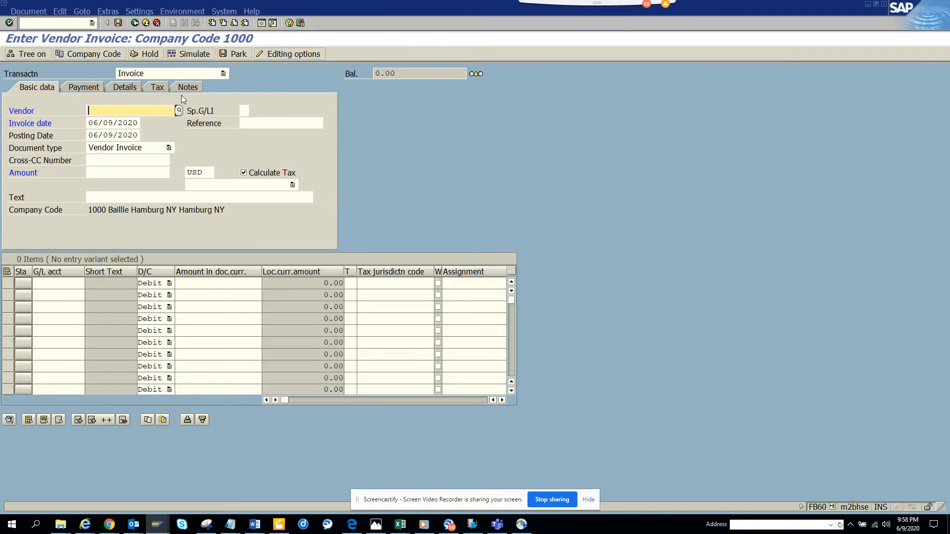
{"action": "left_click", "coordinate": [145, 23]}
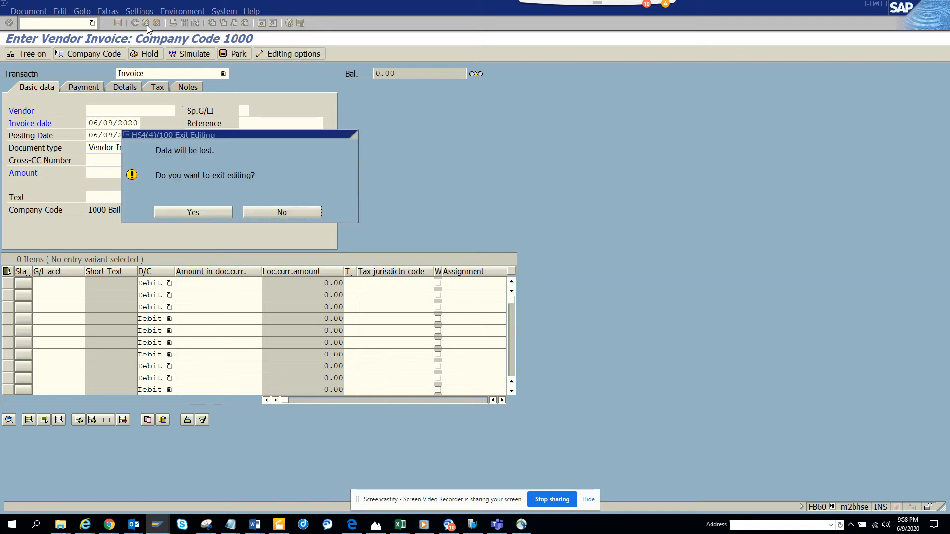
{"action": "left_click", "coordinate": [193, 212]}
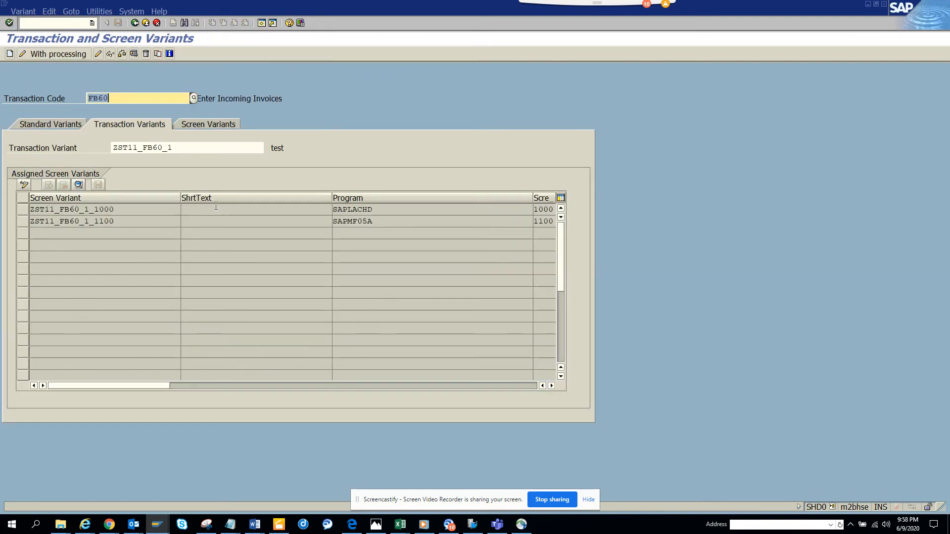
Start creating a variant transaction from ZST11_FB60_1, using ZST11_FB60_1 as its transaction code
{"action": "left_click", "coordinate": [186, 148]}
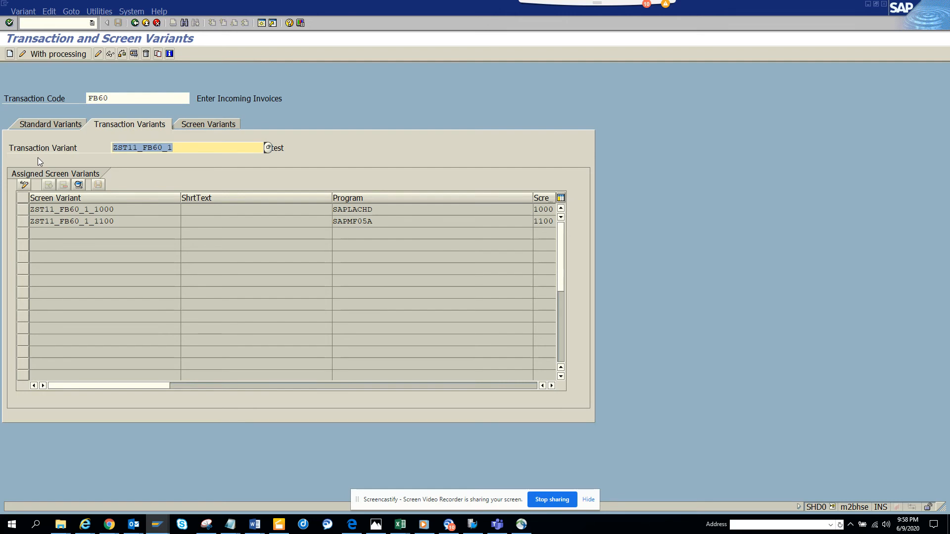
{"action": "left_click", "coordinate": [71, 12]}
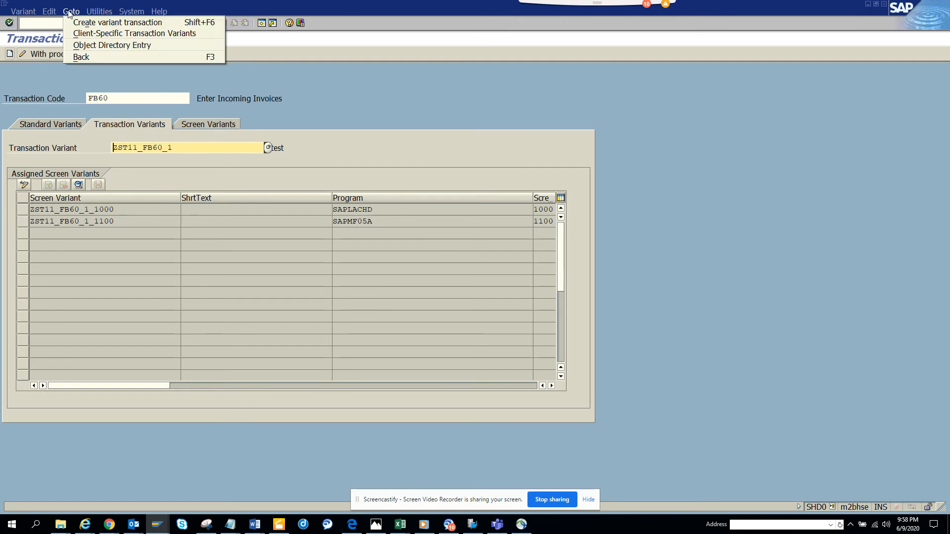
{"action": "left_click", "coordinate": [93, 23]}
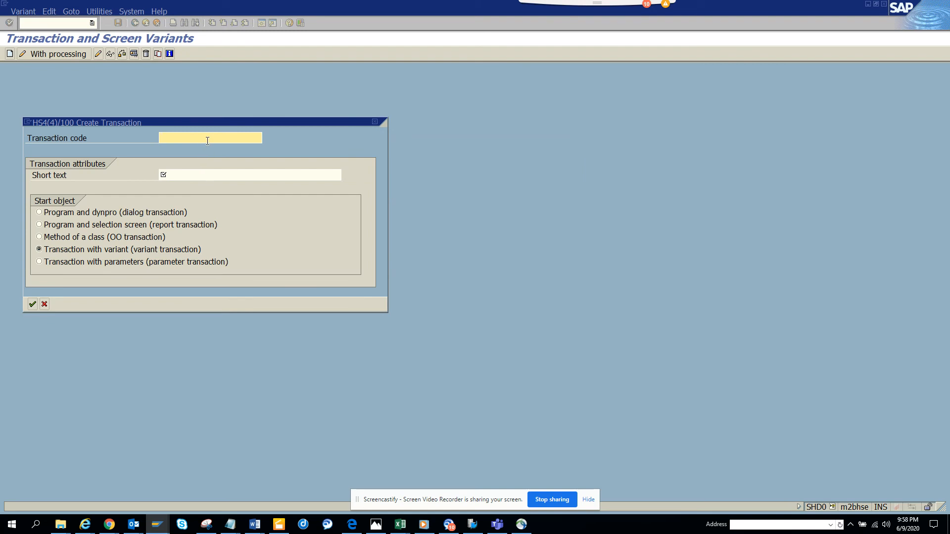
{"action": "type", "text": "ZST11_FB60_1"}
Enter "Enter Invoice for Company Code 1000" as the new transaction's short text
{"action": "left_click", "coordinate": [211, 174]}
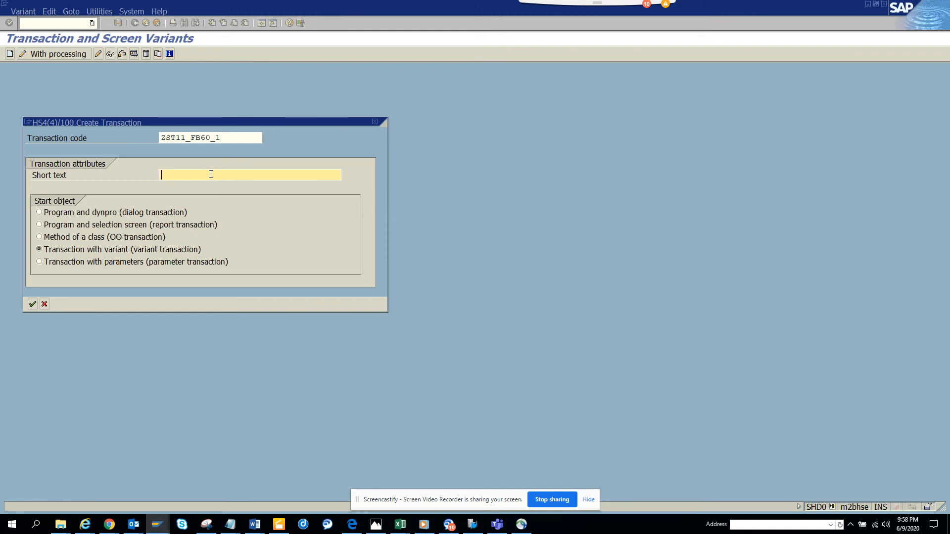
{"action": "type", "text": "Enter Invoice for company 1"}
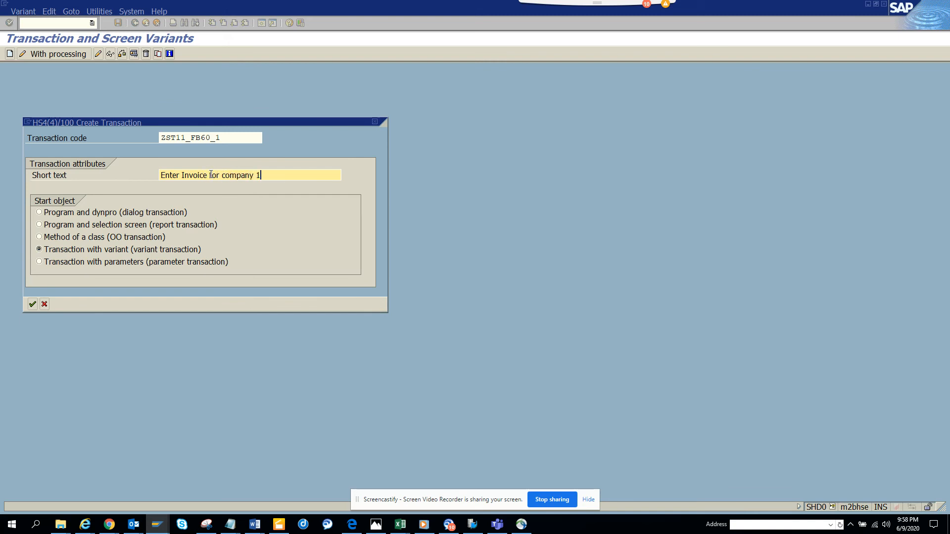
{"action": "type", "text": "000"}
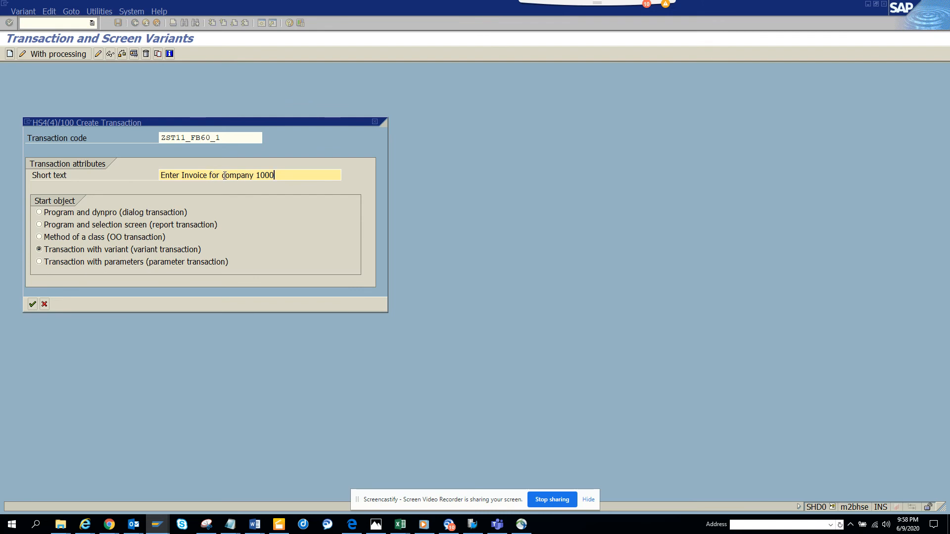
{"action": "left_click", "coordinate": [224, 175]}
{"action": "key", "text": "BackSpace"}
{"action": "type", "text": "C"}
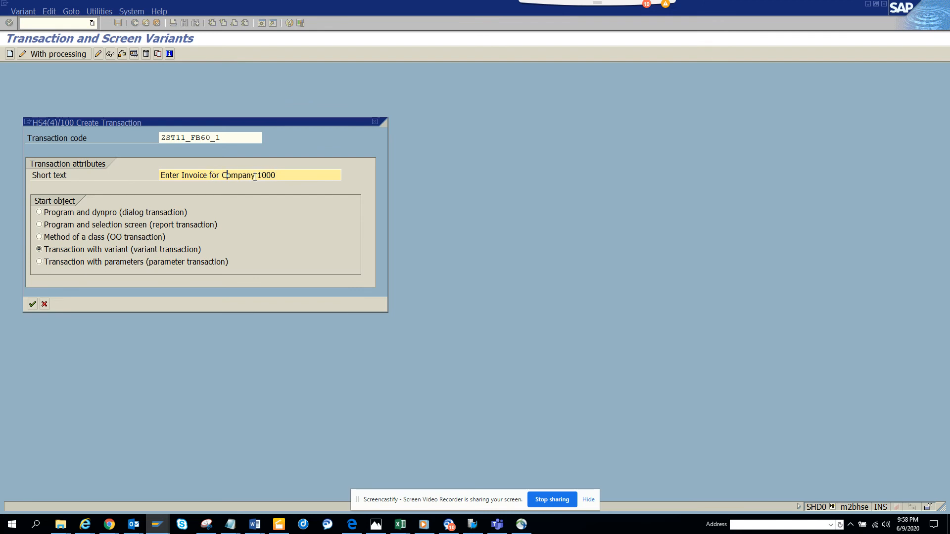
{"action": "left_click", "coordinate": [257, 176]}
{"action": "type", "text": "Code"}
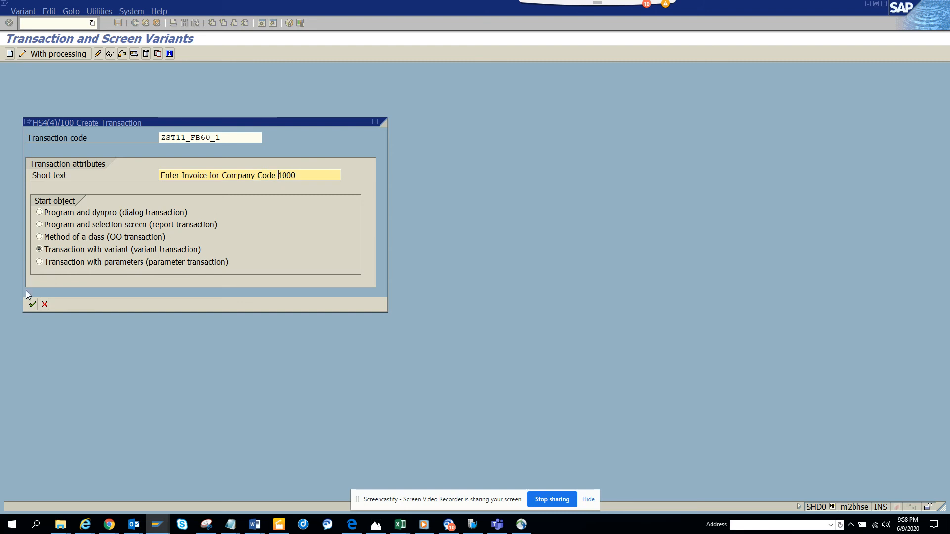
Confirm the transaction attributes and save the variant transaction in package $TMP
{"action": "left_click", "coordinate": [32, 303]}
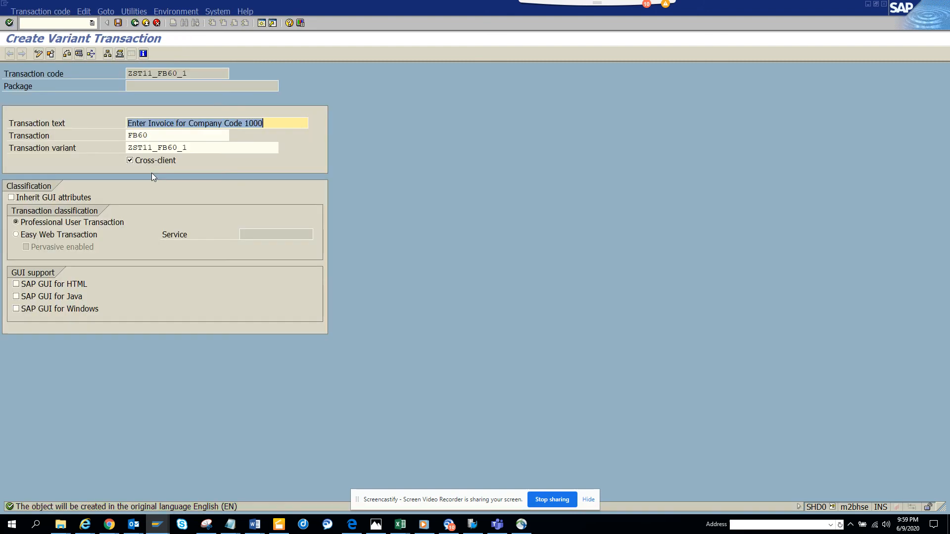
{"action": "left_click", "coordinate": [118, 23]}
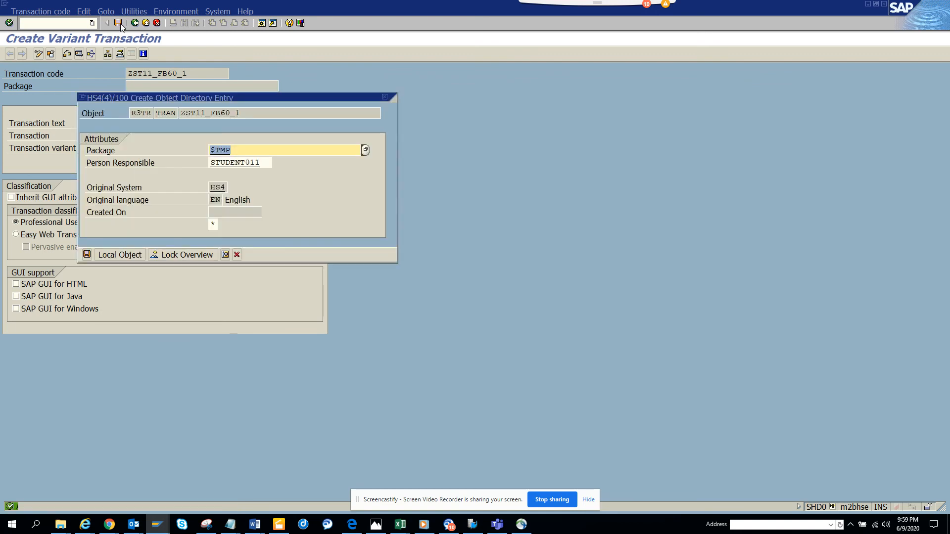
{"action": "left_click", "coordinate": [86, 255]}
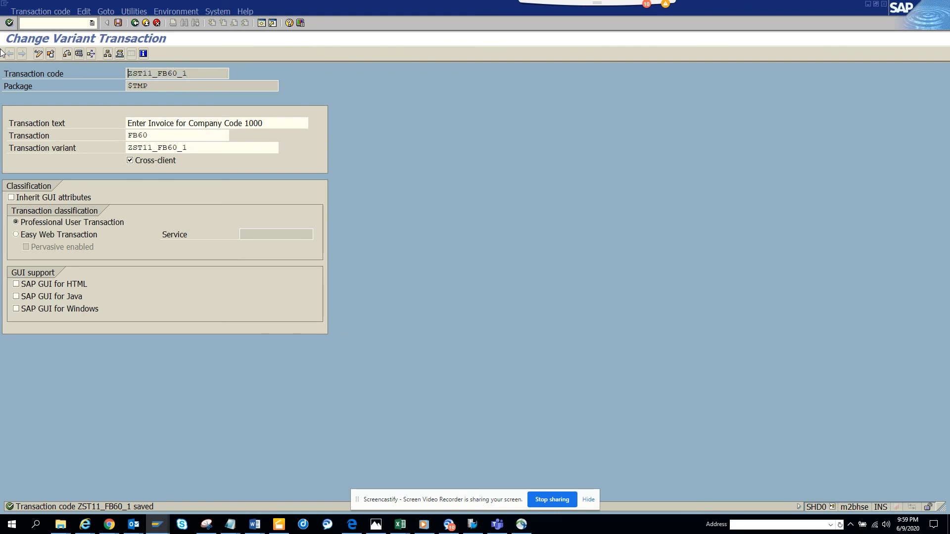
In the standard FB60 session, run /nZST11_FB60_1 and accept the preset company code to reach the invoice screen
{"action": "key", "text": "F8"}
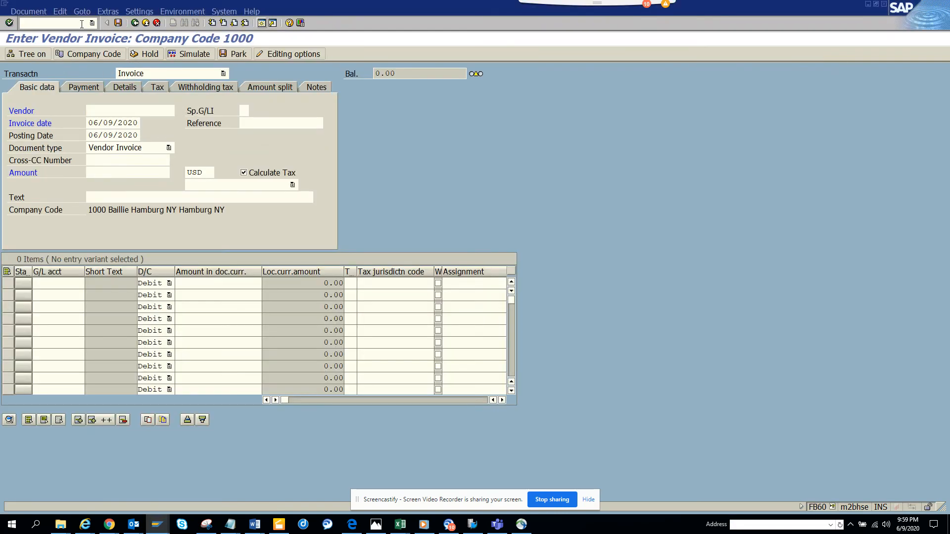
{"action": "left_click", "coordinate": [81, 24]}
{"action": "type", "text": "/nZST11_FB60_1"}
{"action": "key", "text": "Return"}
{"action": "key", "text": "Return"}
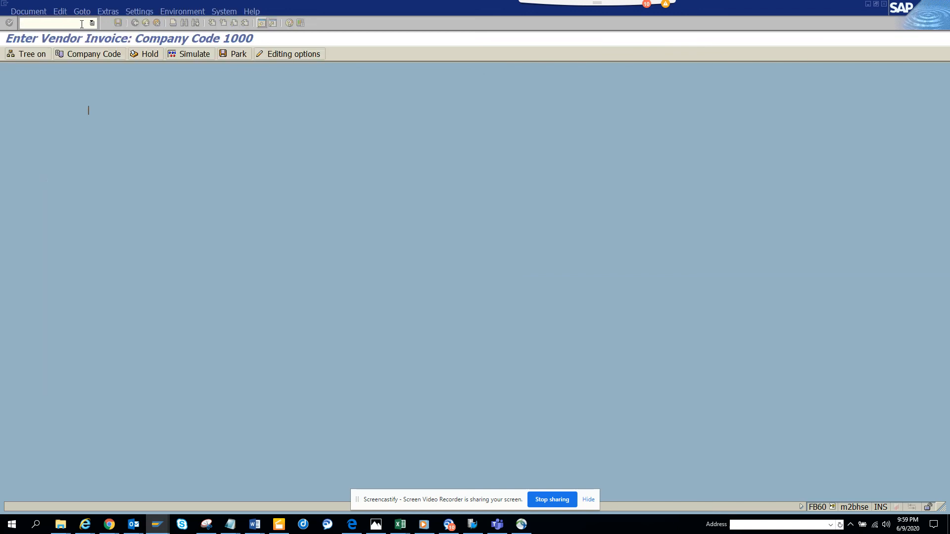